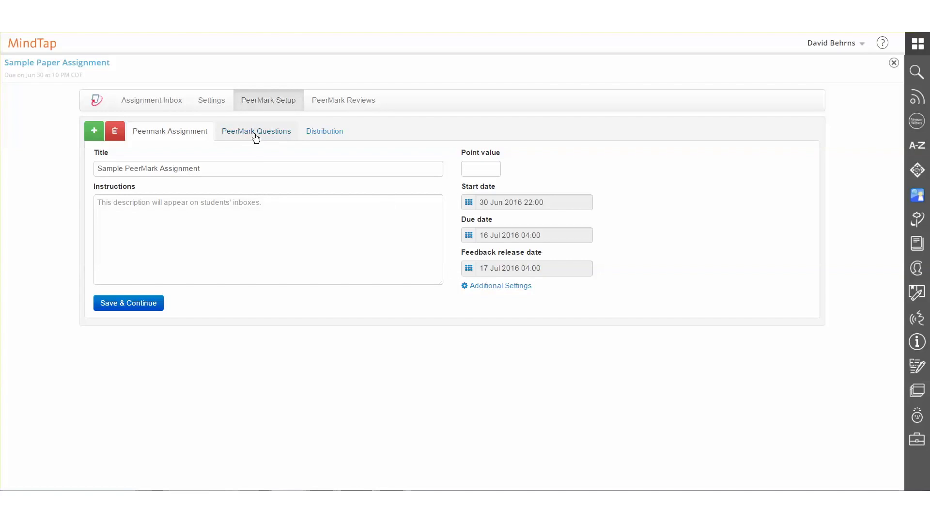
Add the free-response PeerMark question 'What did you learn from reading this paper?' with minimum answer length 5.
left_click(256, 137)
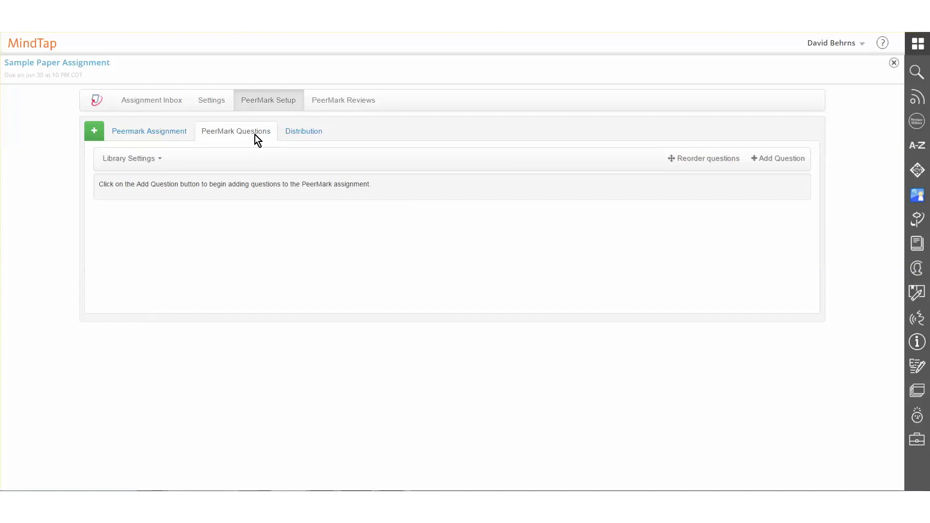
left_click(779, 160)
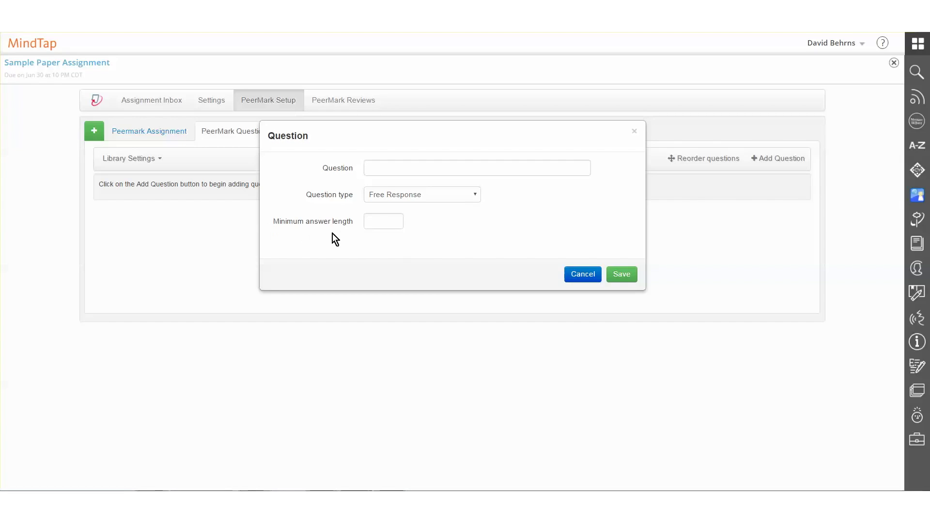
left_click(378, 221)
type("5")
left_click(437, 222)
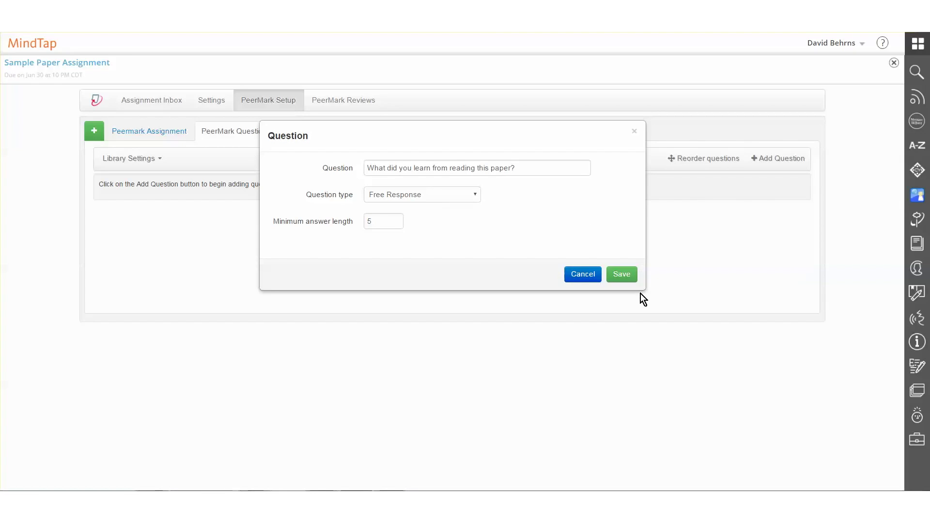
left_click(622, 275)
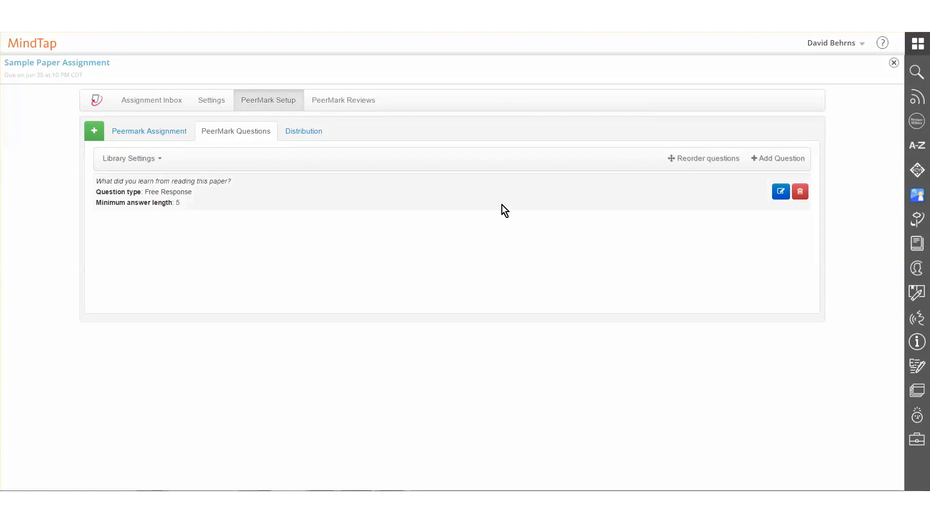
Add a 5-point Scale question 'How much did you enjoy reading this paper?' ranging Not at all to Very Much.
left_click(780, 160)
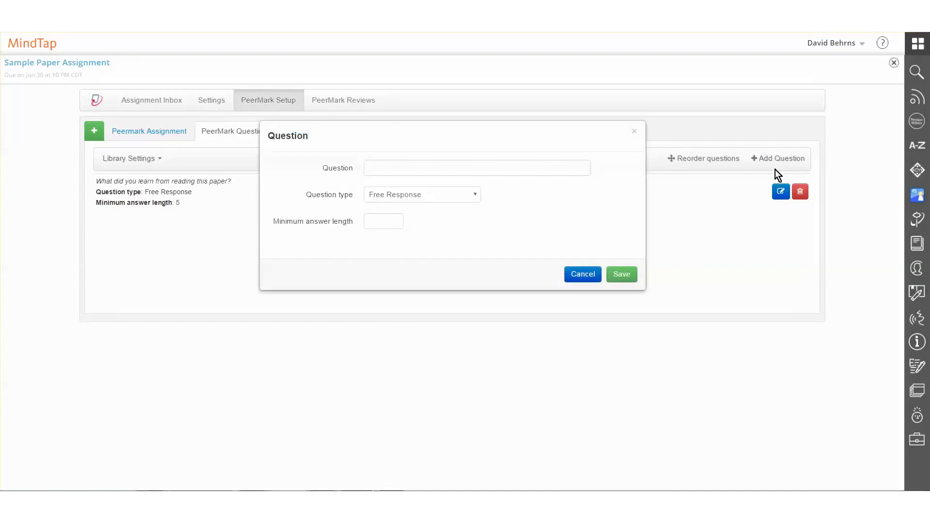
left_click(478, 194)
left_click(439, 219)
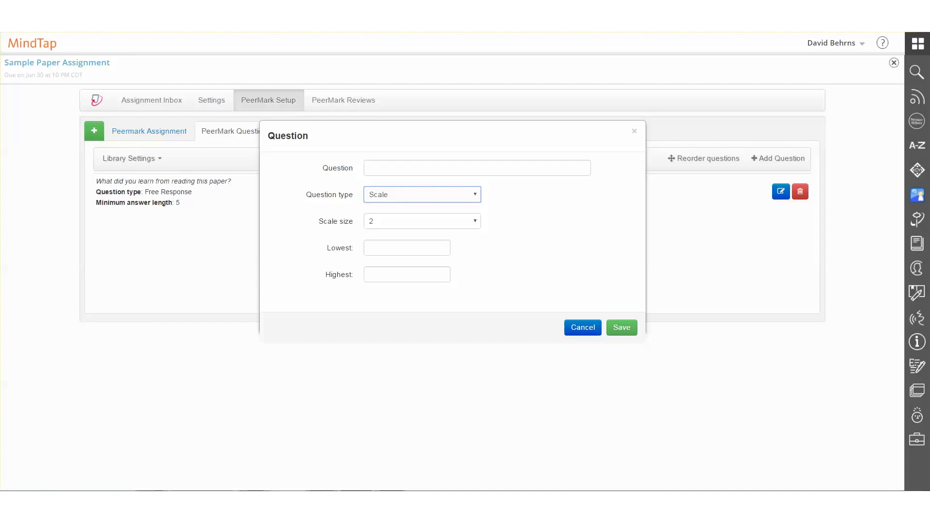
key("shift+Tab")
type("How much did you enjoy reading this paper?")
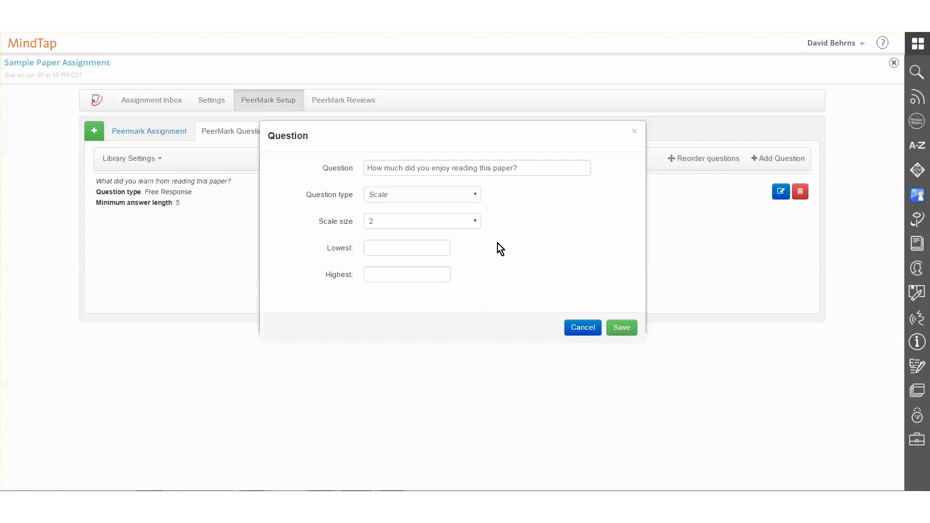
left_click(475, 225)
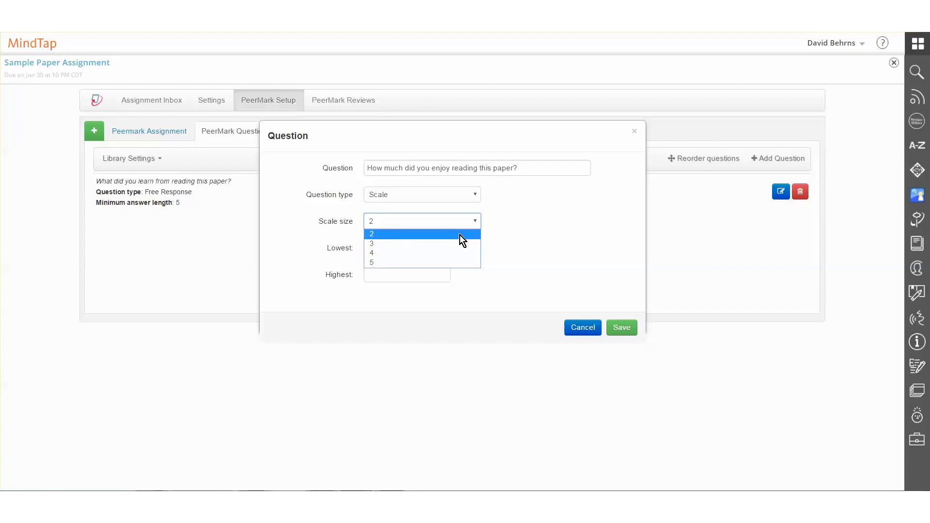
left_click(461, 260)
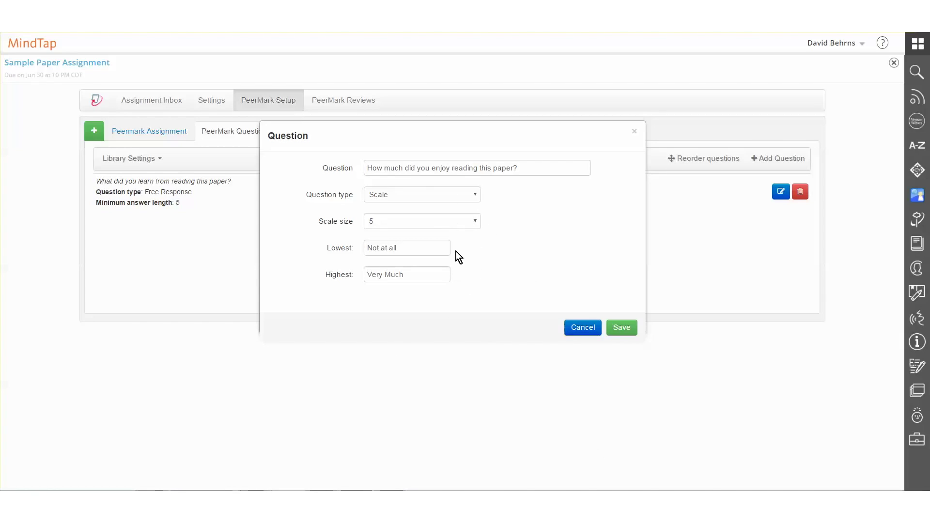
left_click(629, 334)
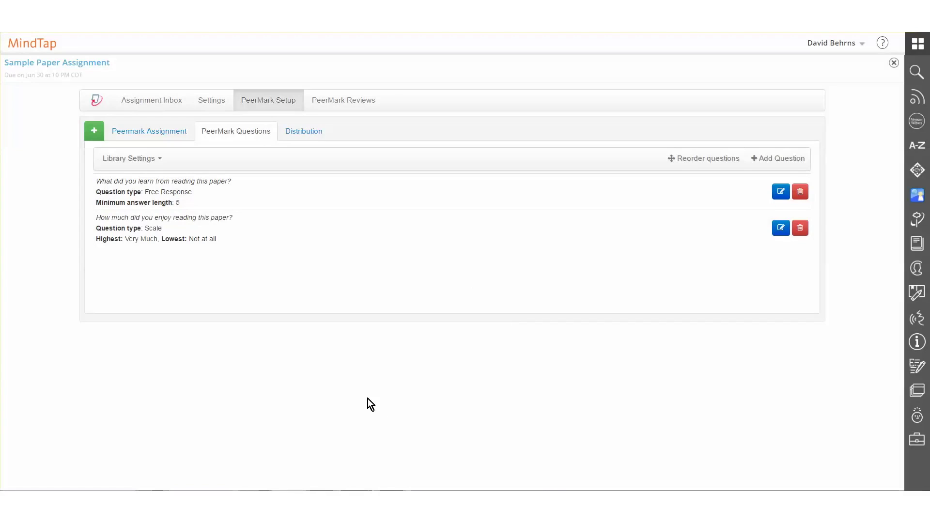
From the Sample Library, add the readability rating and most-interested questions to the assignment.
left_click(152, 160)
mouse_move(156, 183)
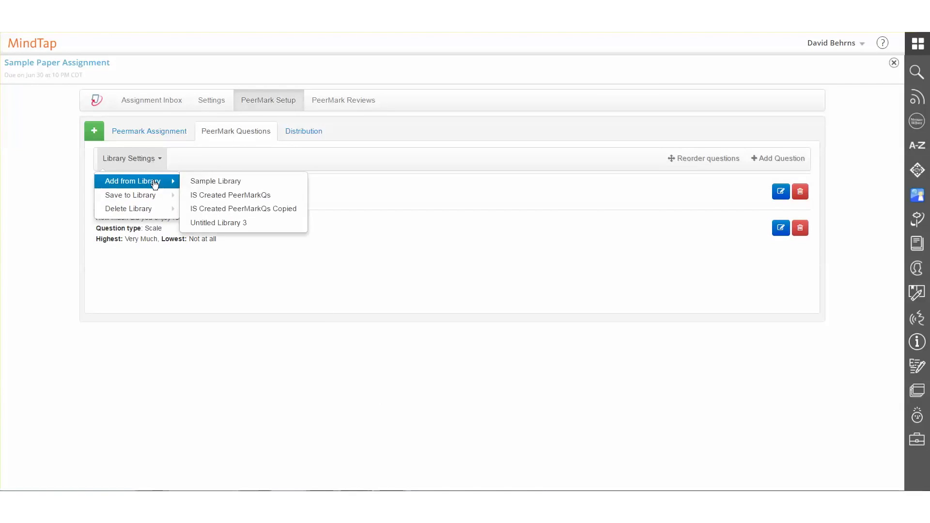
left_click(280, 186)
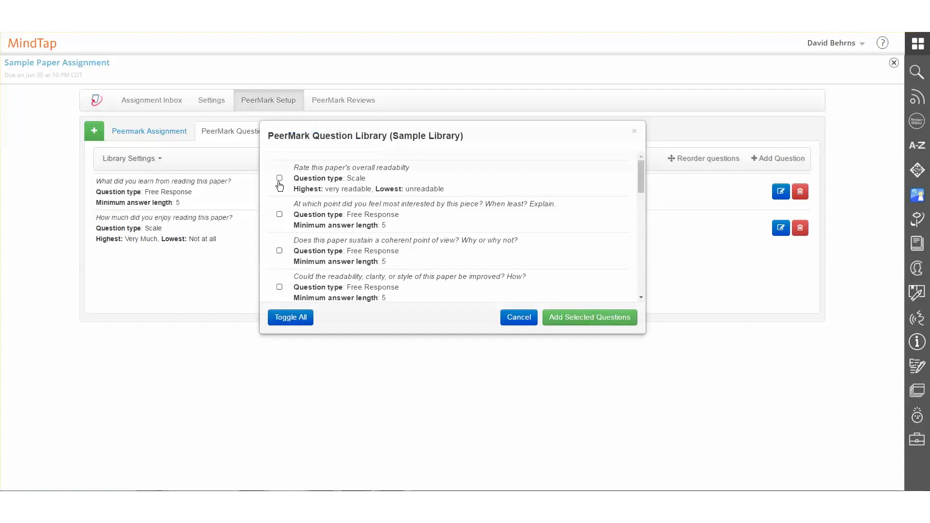
left_click(279, 178)
left_click(280, 214)
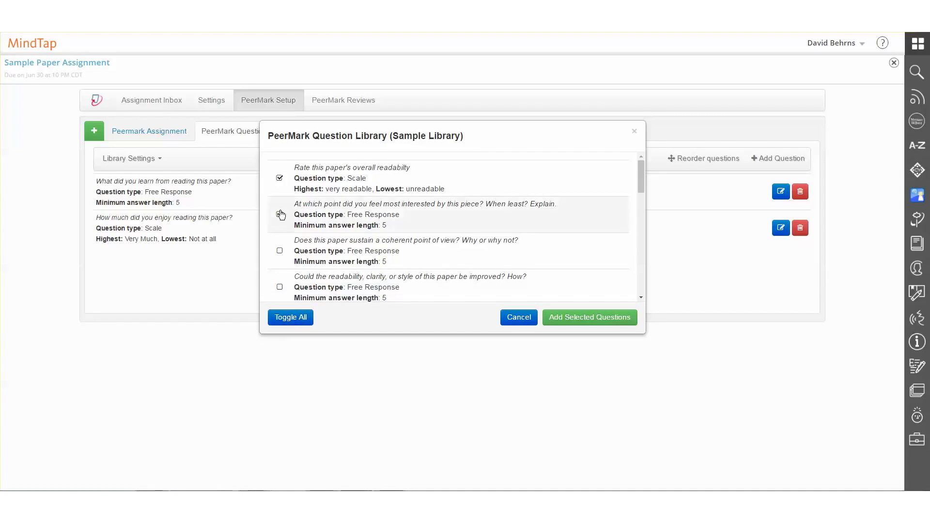
left_click(283, 320)
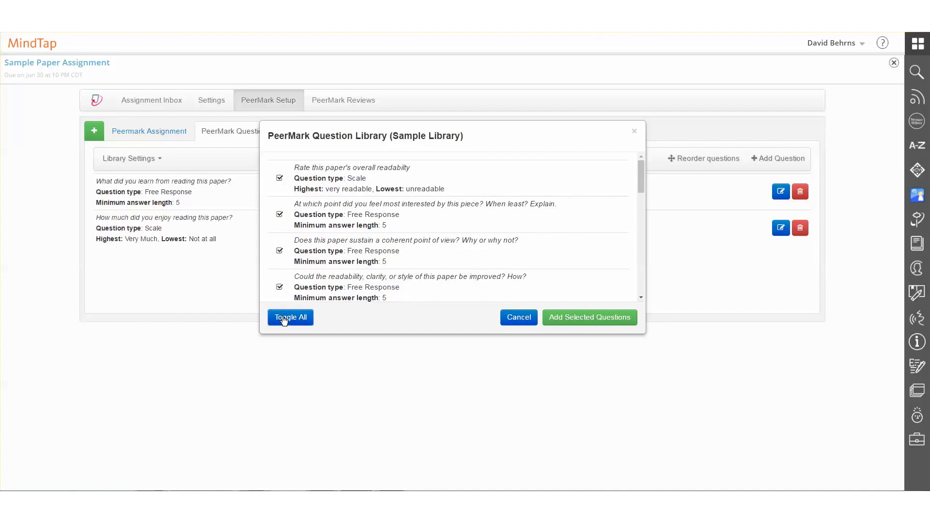
left_click(284, 320)
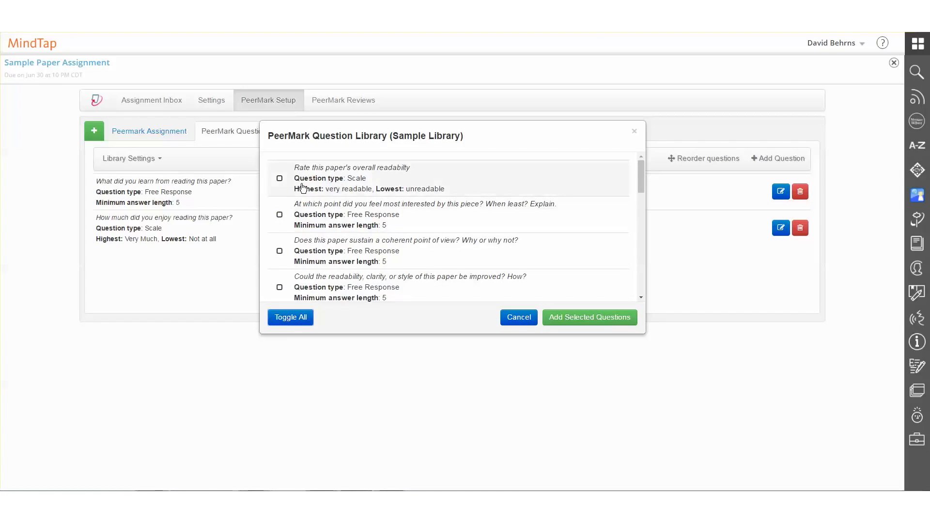
left_click(280, 179)
left_click(279, 214)
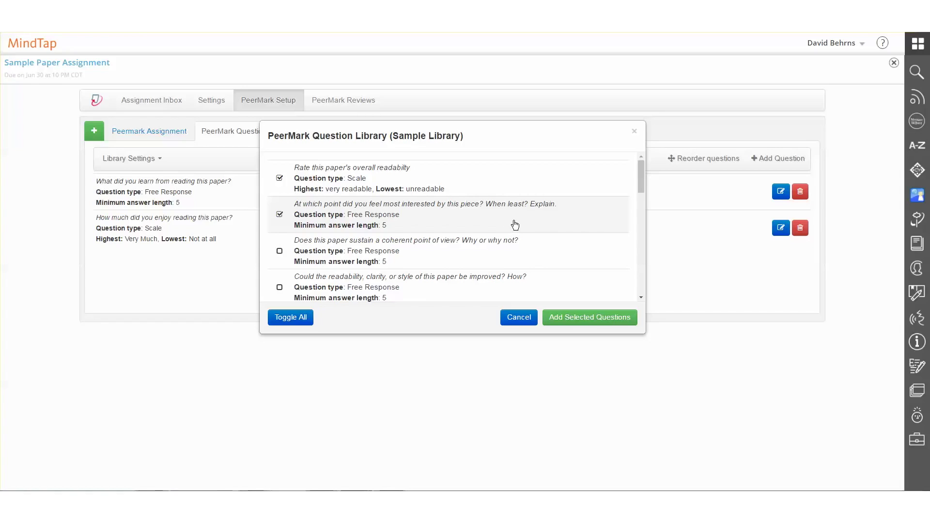
left_click(582, 322)
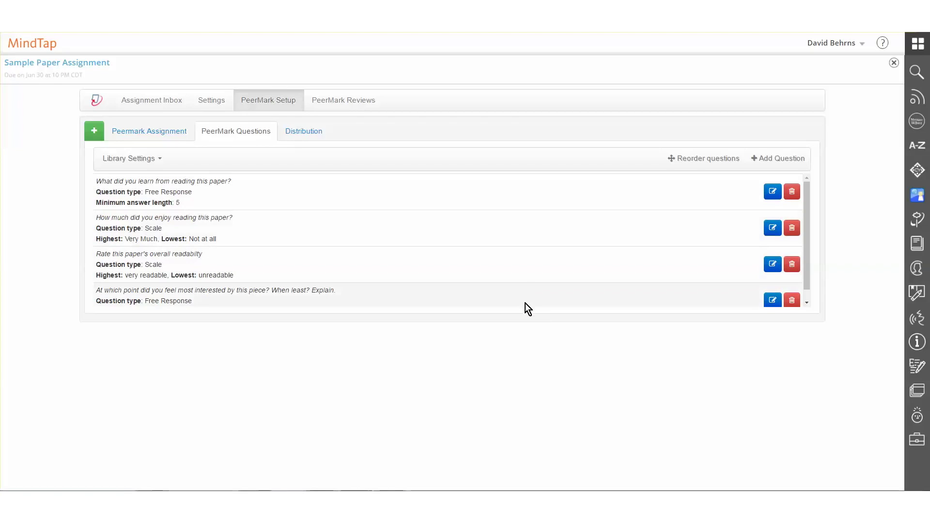
Reorder the questions to enjoyment, readability, what learned, most-interested, and save the order.
left_click(678, 158)
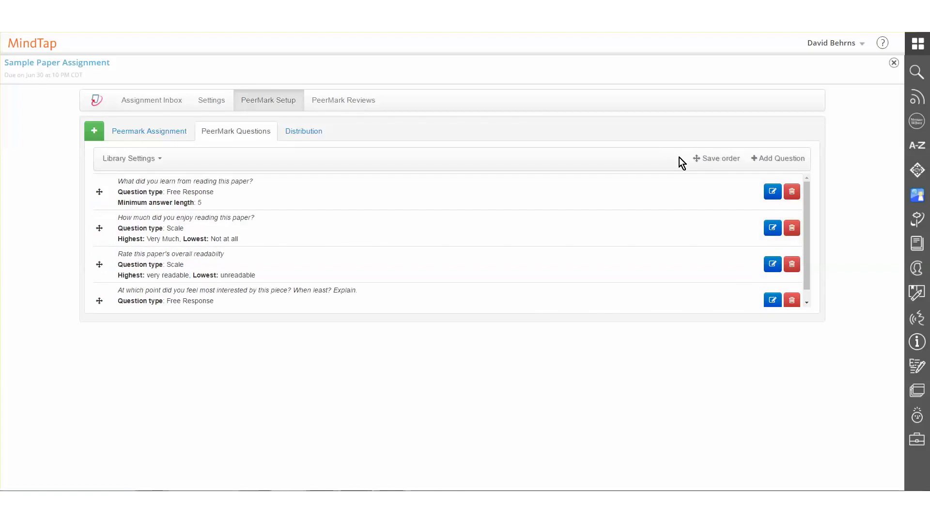
mouse_move(98, 196)
left_mouse_down()
mouse_move(92, 257)
mouse_move(100, 182)
left_mouse_up()
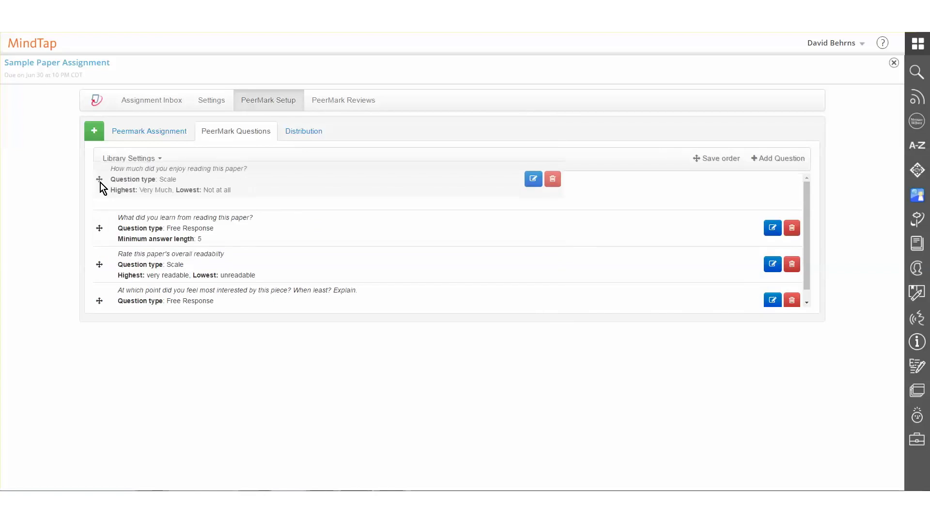
left_click_drag(95, 268, 97, 228)
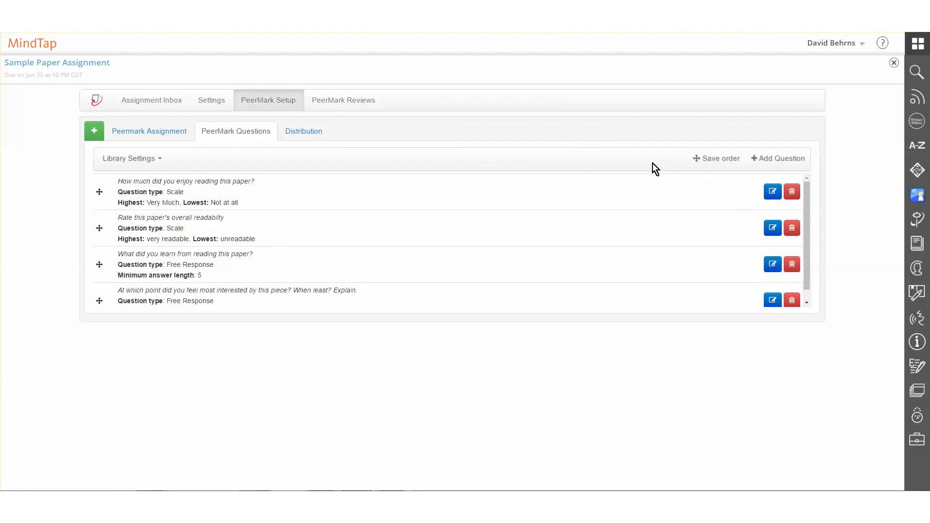
left_click(715, 163)
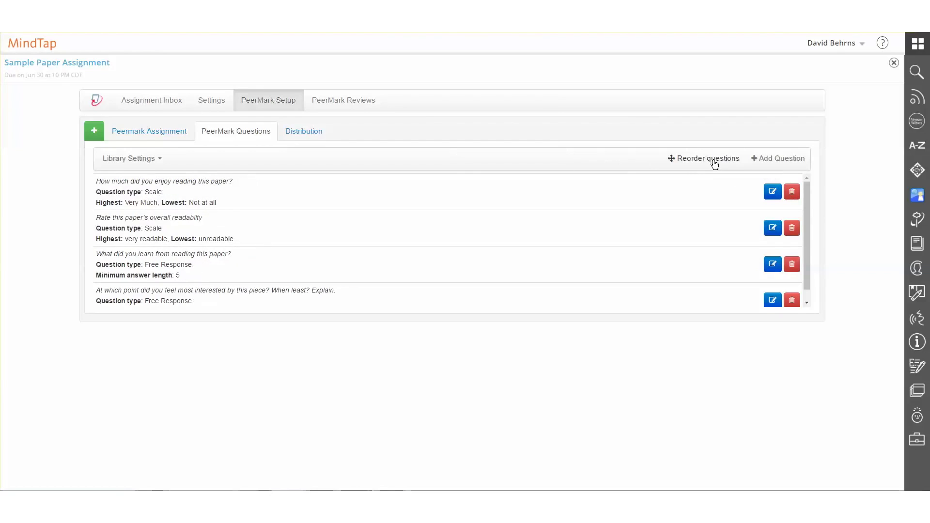
Save the four questions to a new library titled 'NEW Sample PeerMark Library'.
left_click(150, 164)
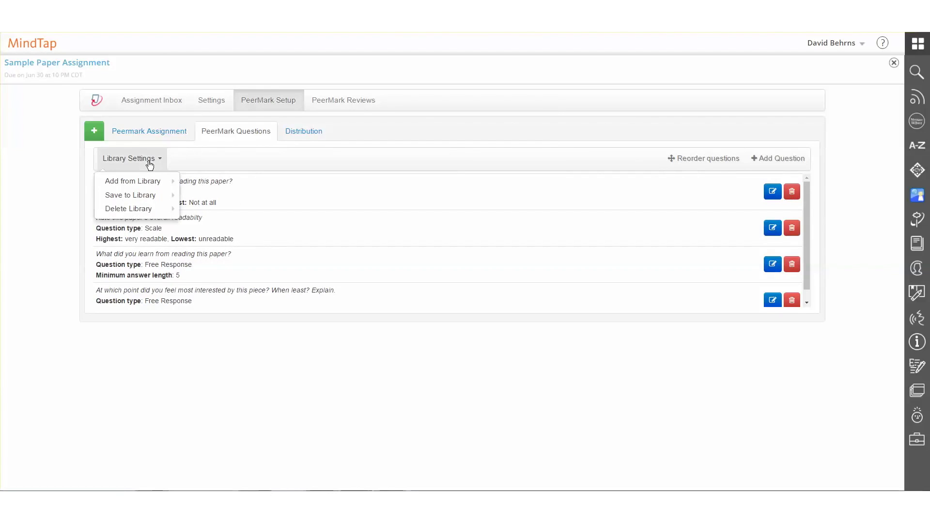
mouse_move(151, 193)
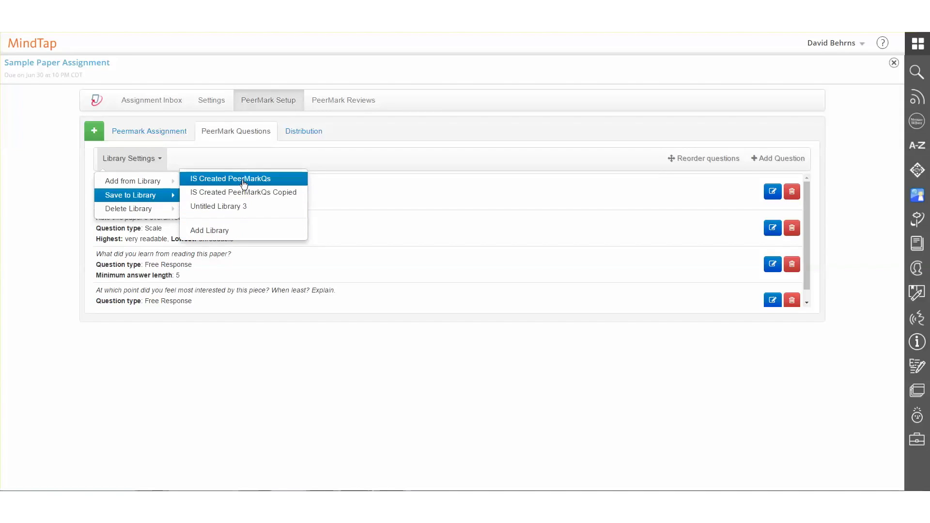
left_click(250, 232)
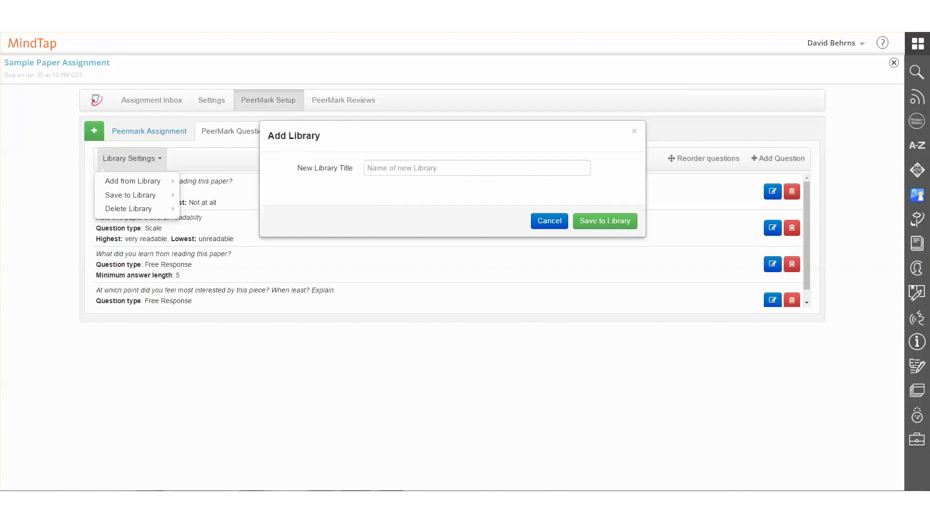
type("NEW Sample PeerMark Library")
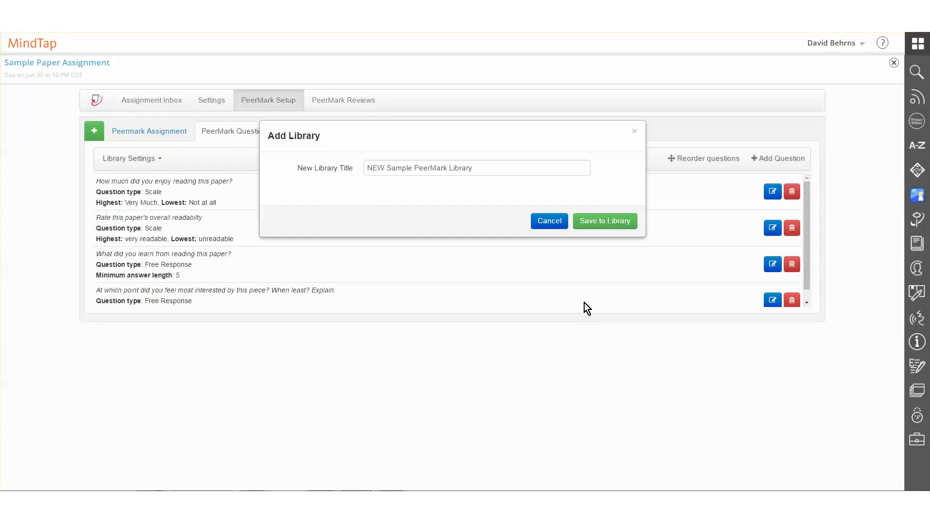
left_click(608, 221)
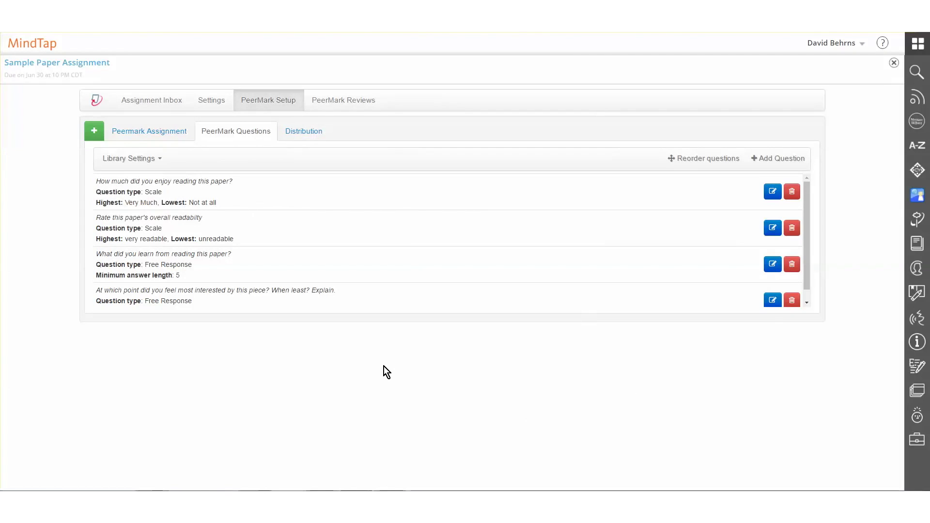
left_click(139, 159)
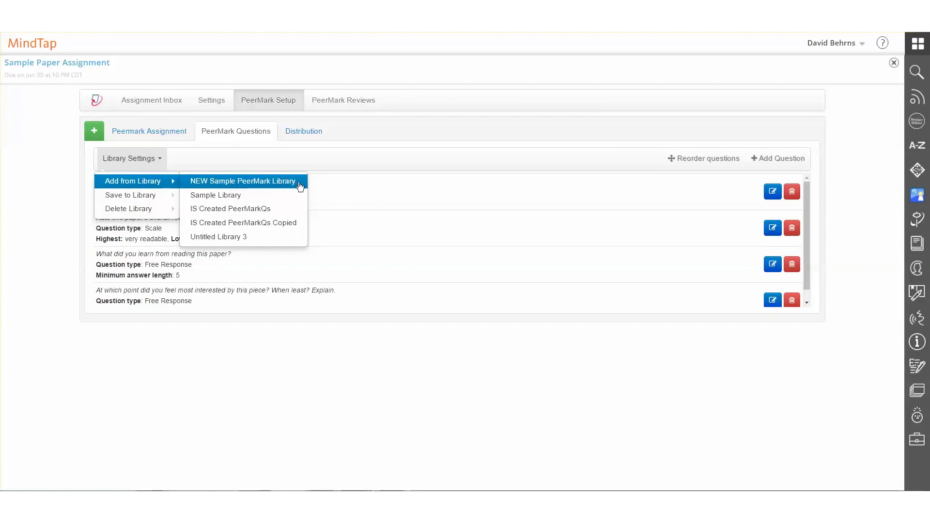
left_click(350, 165)
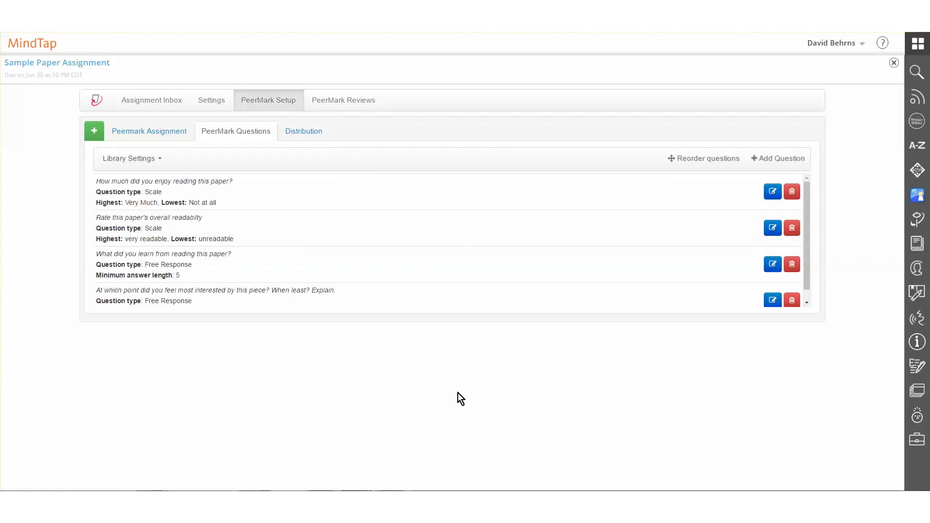